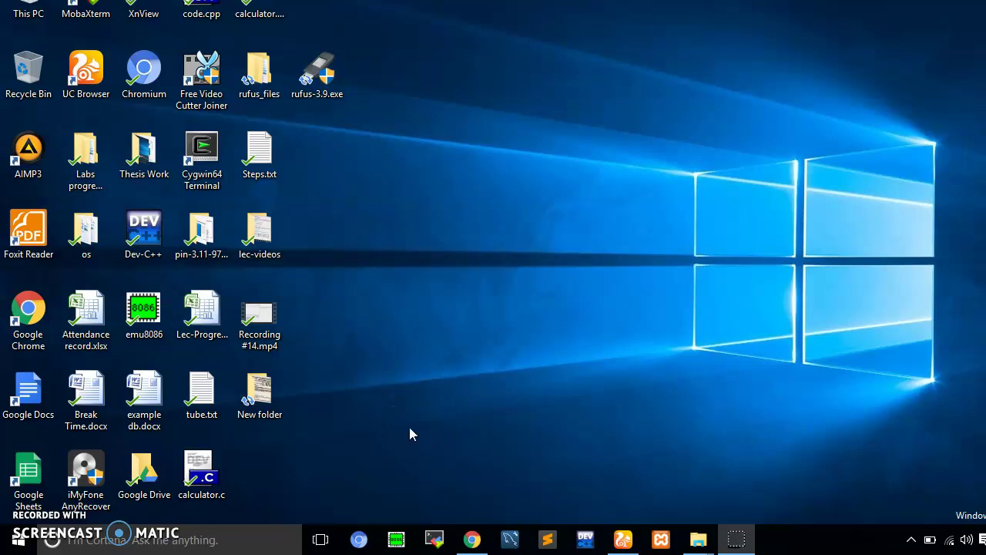
# - Switch to Chrome and open FileHippo's Rufus 3.8 for Windows download page in a new tab from the search results
pyautogui.moveTo(467, 535)
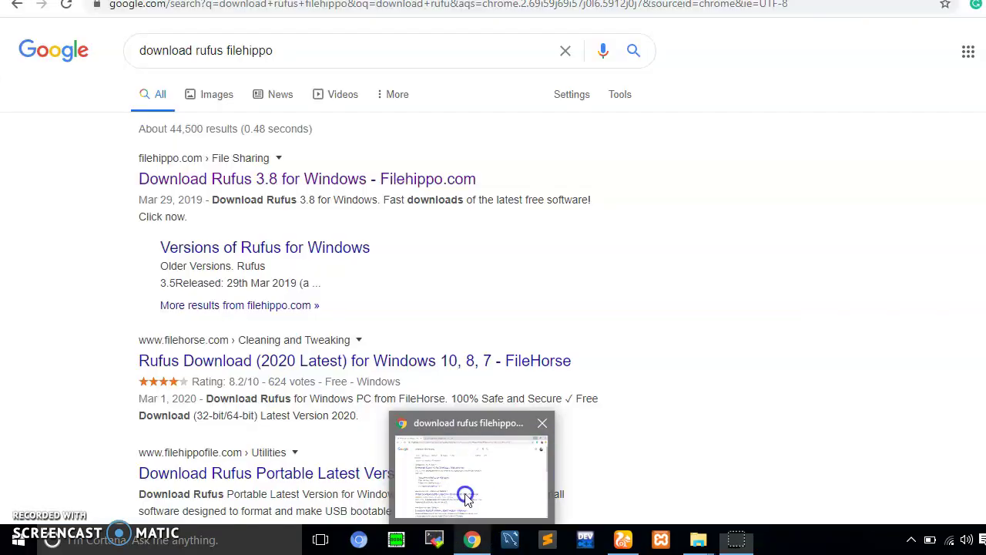
pyautogui.click(465, 497)
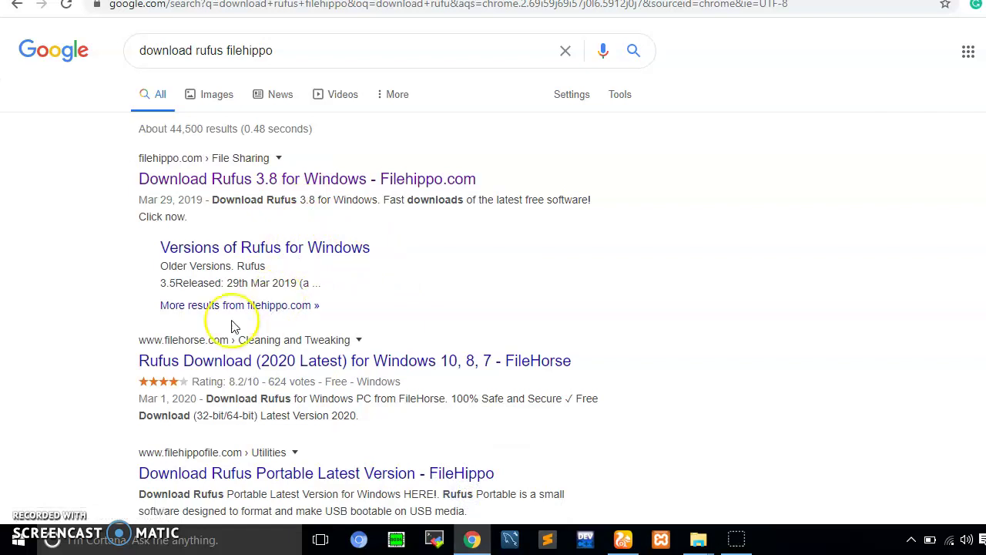
pyautogui.scroll(-1, 184, 356)
pyautogui.scroll(-1, 185, 358)
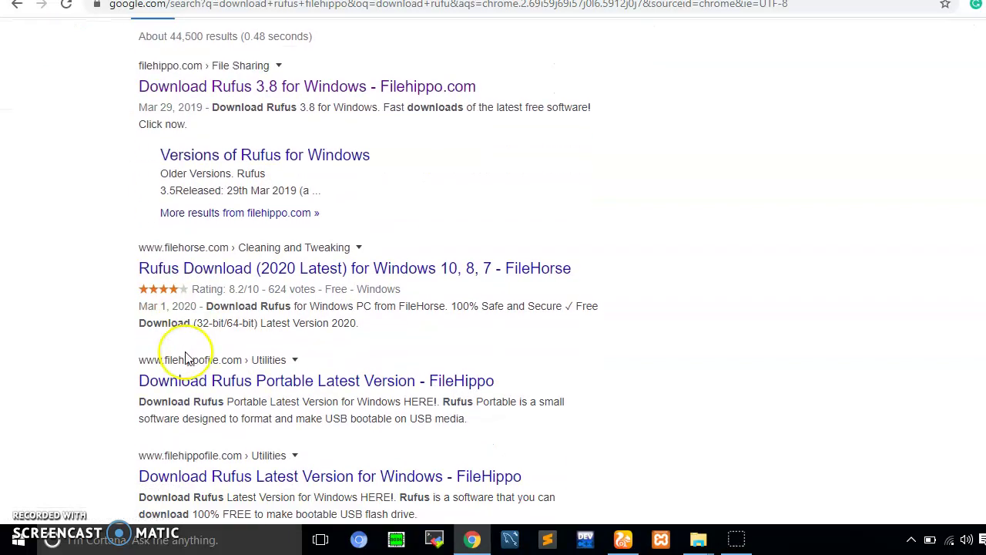
pyautogui.scroll(2, 185, 359)
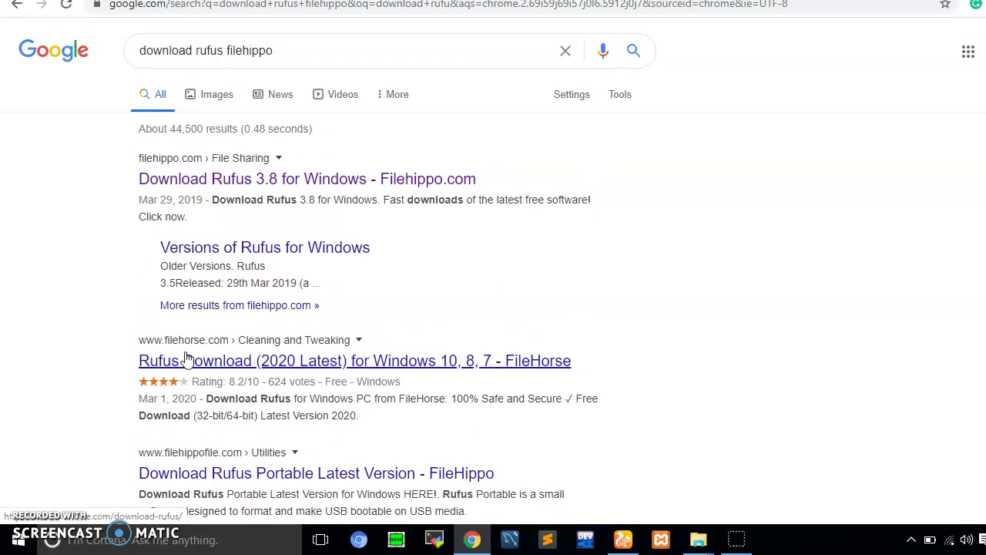
pyautogui.rightClick(275, 183)
pyautogui.click(278, 187)
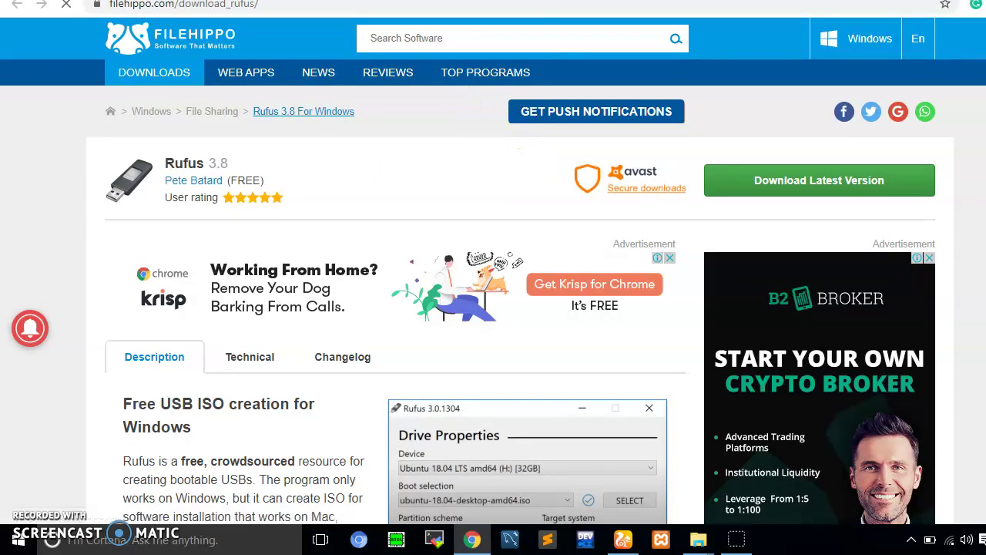
# - From the "download Ubuntu 18.04 iso" search results, open the Ubuntu 18.04.4 LTS (Bionic Beaver) releases page in a new tab
pyautogui.click(461, 0)
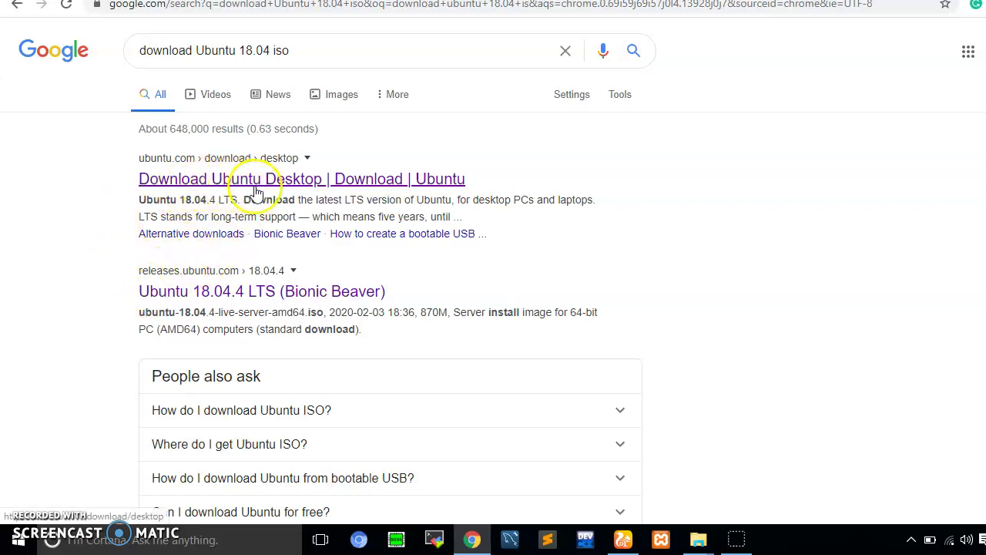
pyautogui.rightClick(236, 294)
pyautogui.click(237, 300)
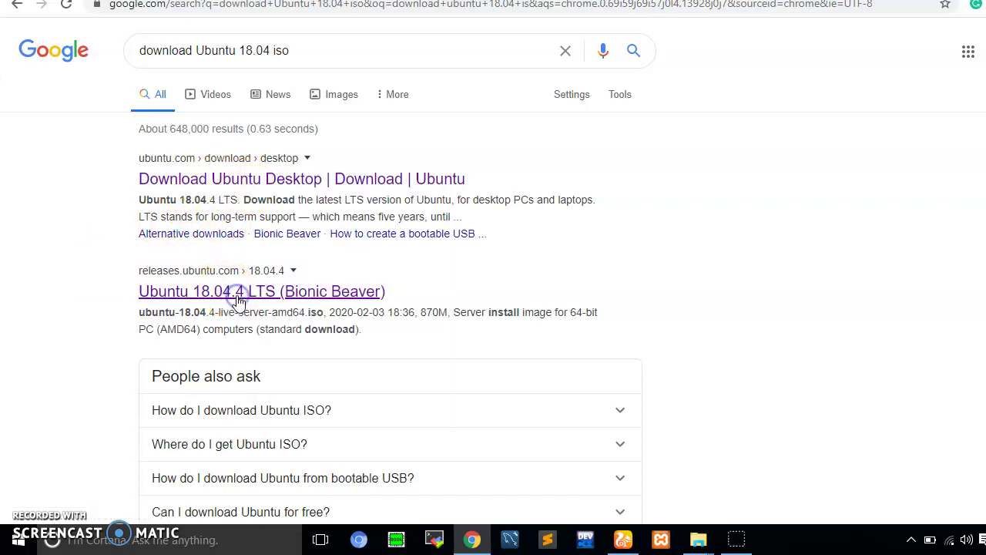
pyautogui.hotkey('ctrl', 'Tab')
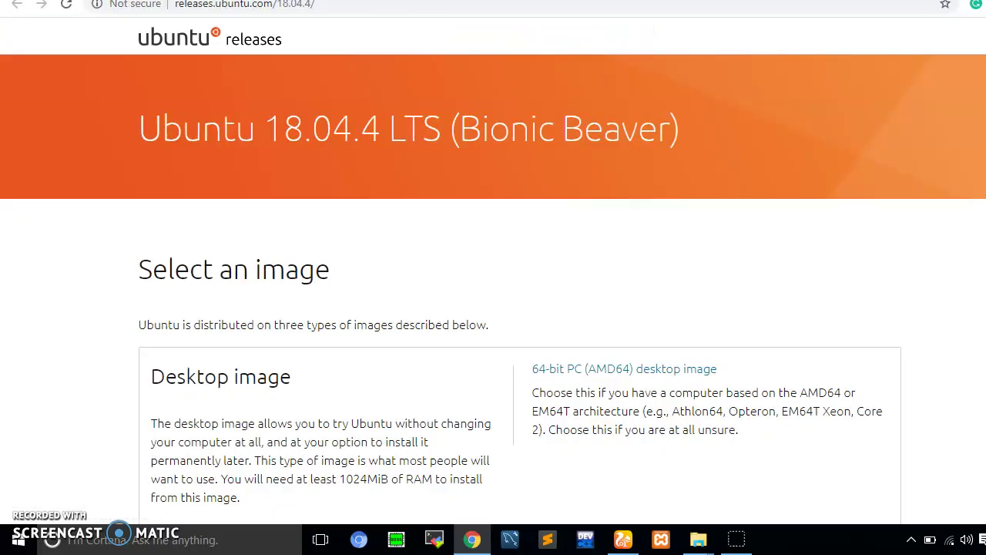
pyautogui.scroll(-1, 494, 308)
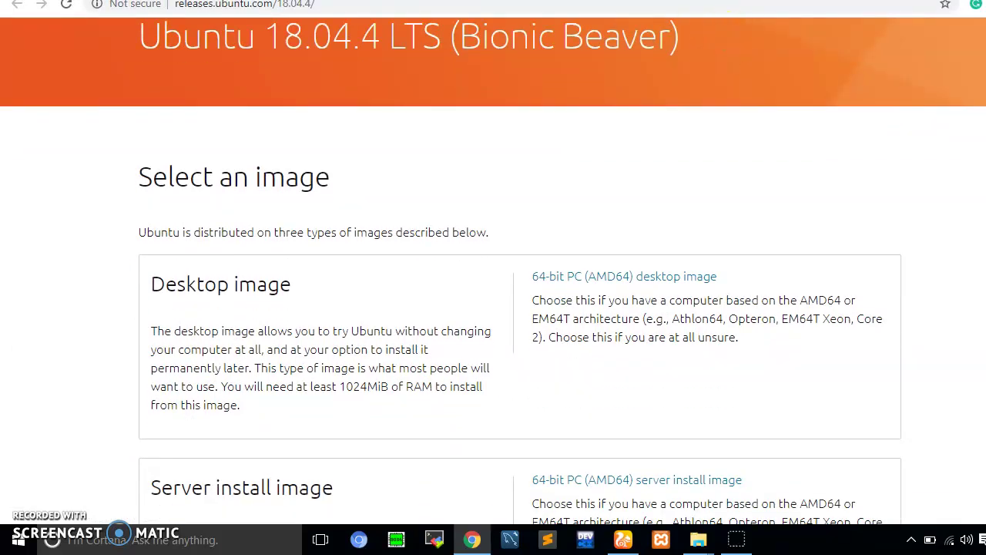
# - Show the desktop and launch rufus-3.9.exe from there
pyautogui.press('super+d')
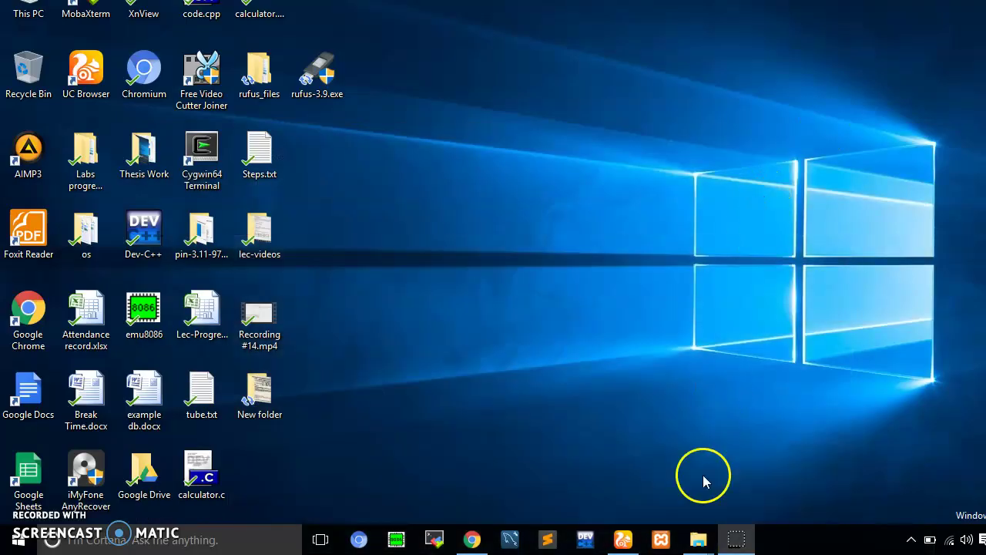
pyautogui.moveTo(341, 90); pyautogui.dragTo(341, 171)
pyautogui.doubleClick(327, 173)
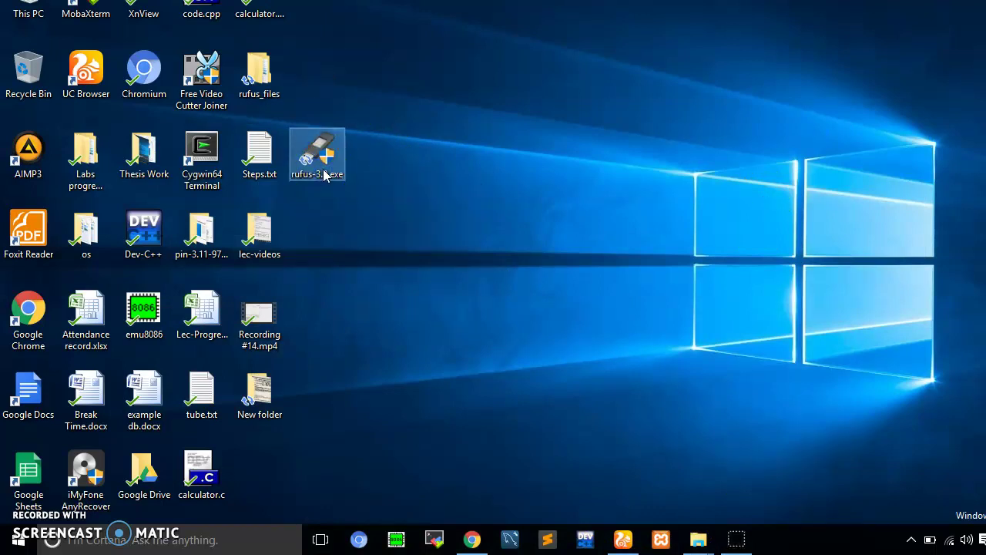
pyautogui.moveTo(325, 176)
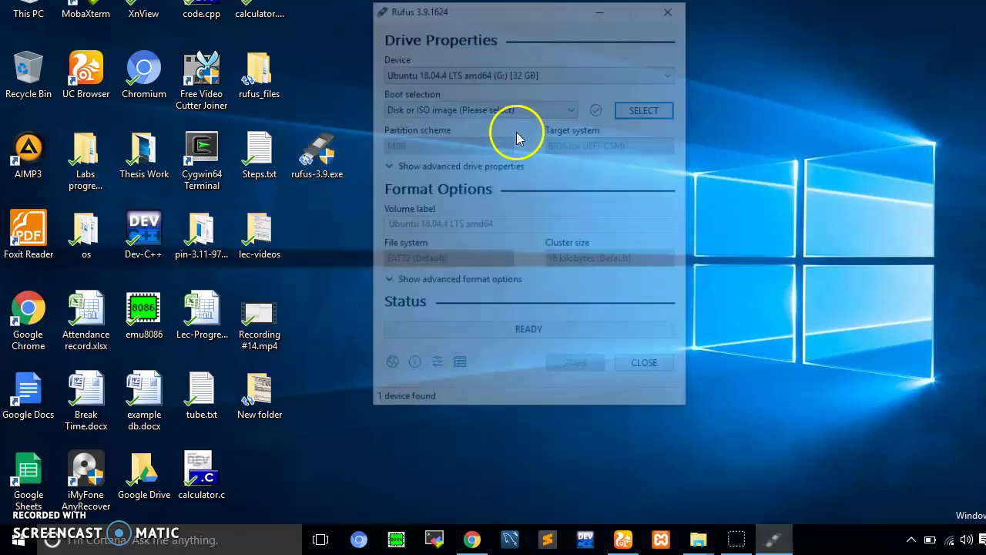
pyautogui.moveTo(521, 14); pyautogui.dragTo(387, 64)
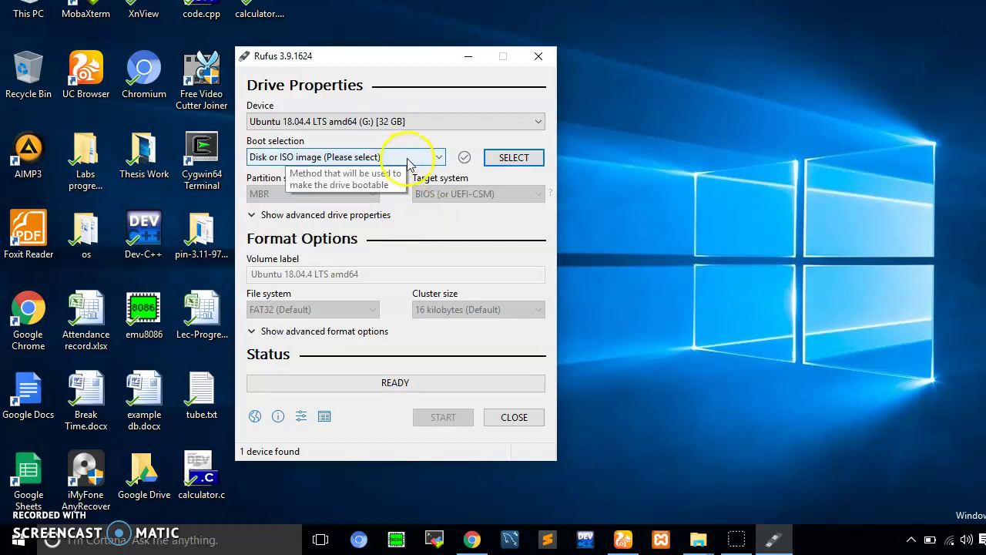
# - Choose ubuntu-18.04.4-desktop-amd64.iso from the softwares folder as the boot image
pyautogui.click(495, 163)
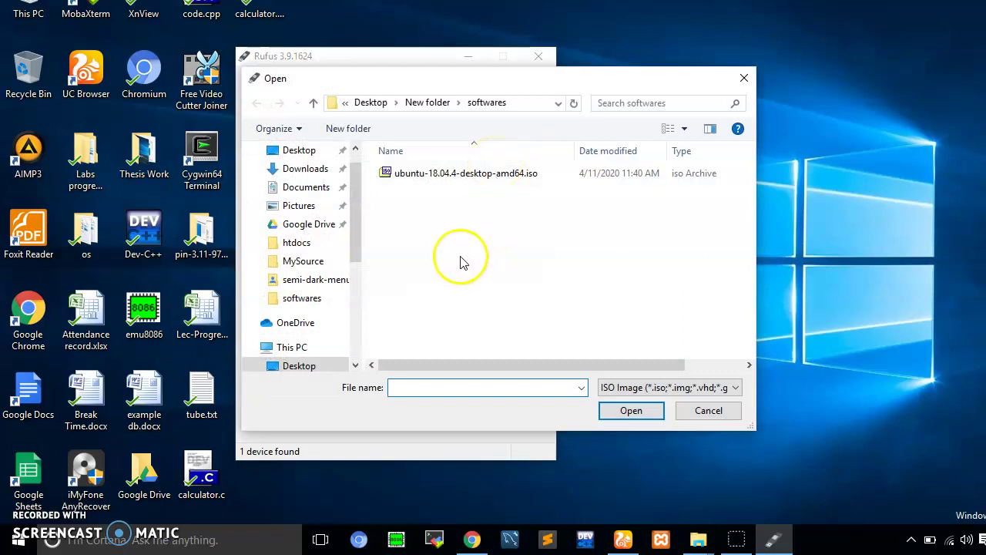
pyautogui.click(471, 174)
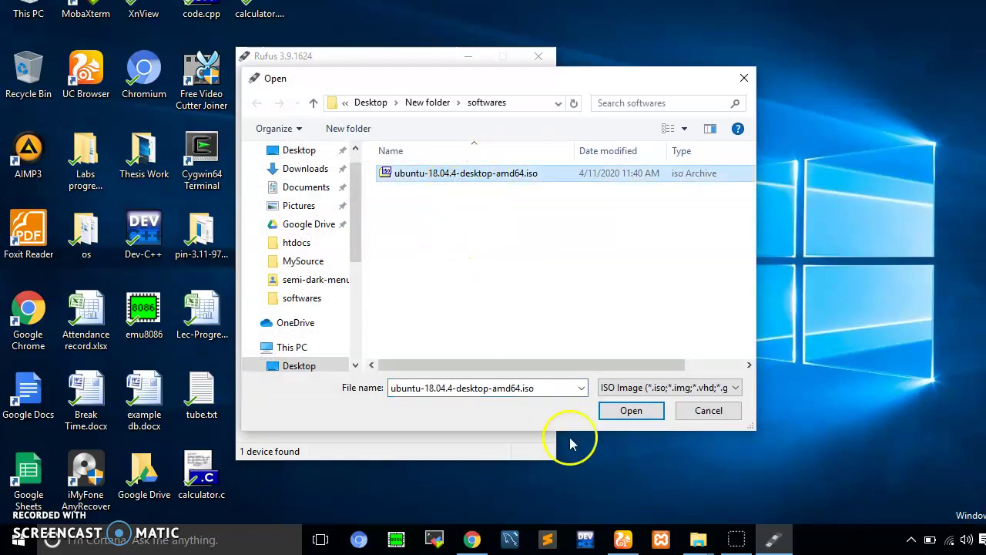
pyautogui.click(620, 412)
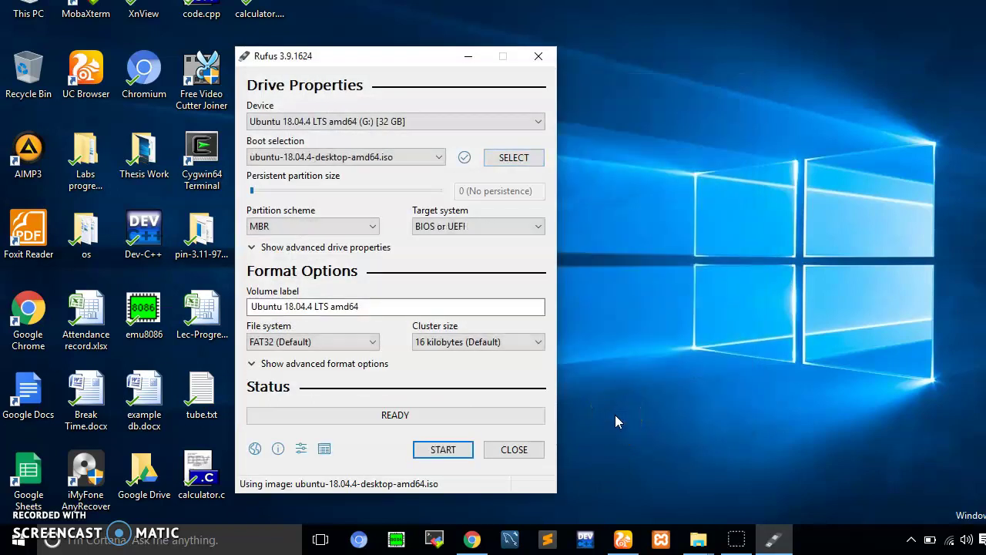
pyautogui.moveTo(407, 68); pyautogui.dragTo(461, 48)
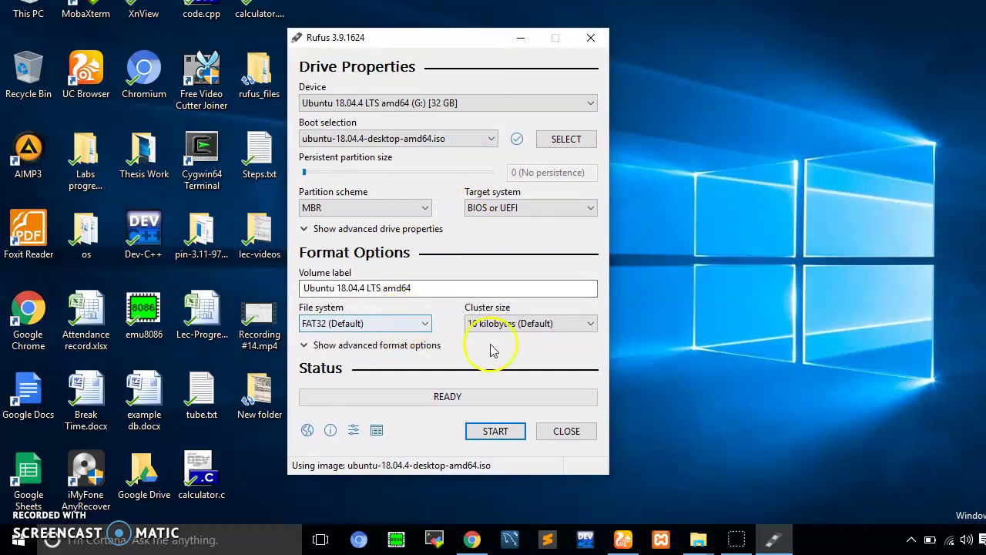
pyautogui.click(436, 293)
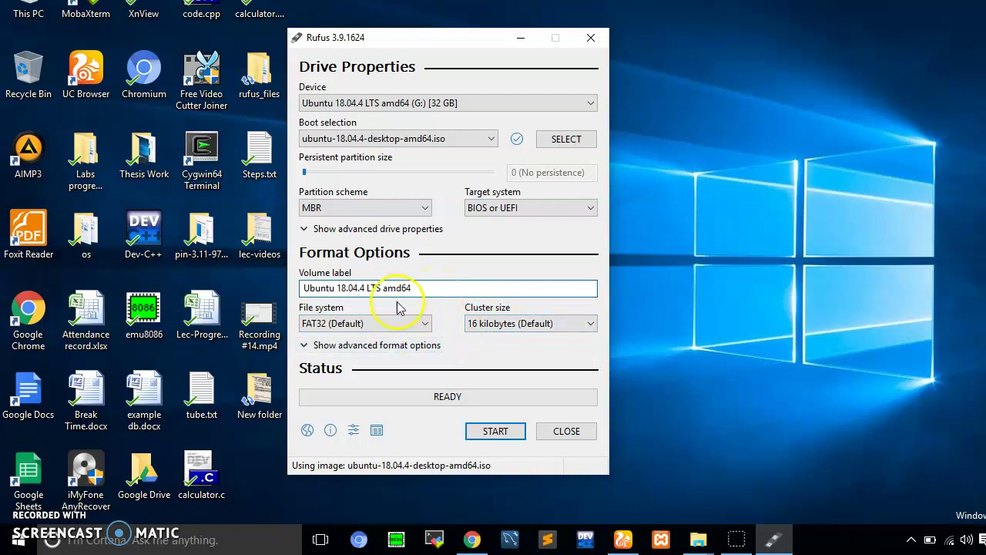
pyautogui.moveTo(421, 289); pyautogui.dragTo(297, 289)
pyautogui.click(430, 292)
pyautogui.click(354, 324)
pyautogui.click(356, 326)
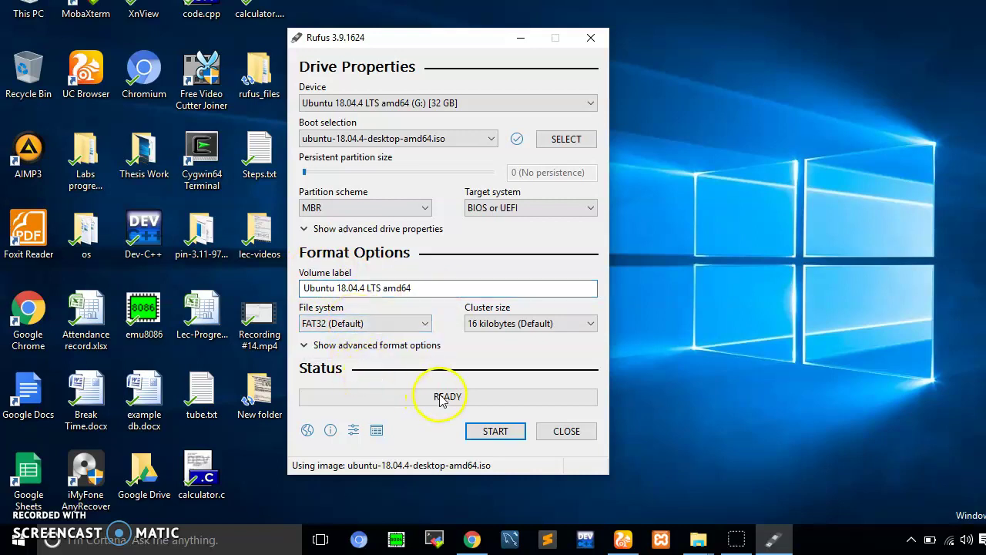
# - Start writing the Ubuntu image to the 32 GB G: drive in ISO Image mode and accept erasing its data
pyautogui.click(489, 432)
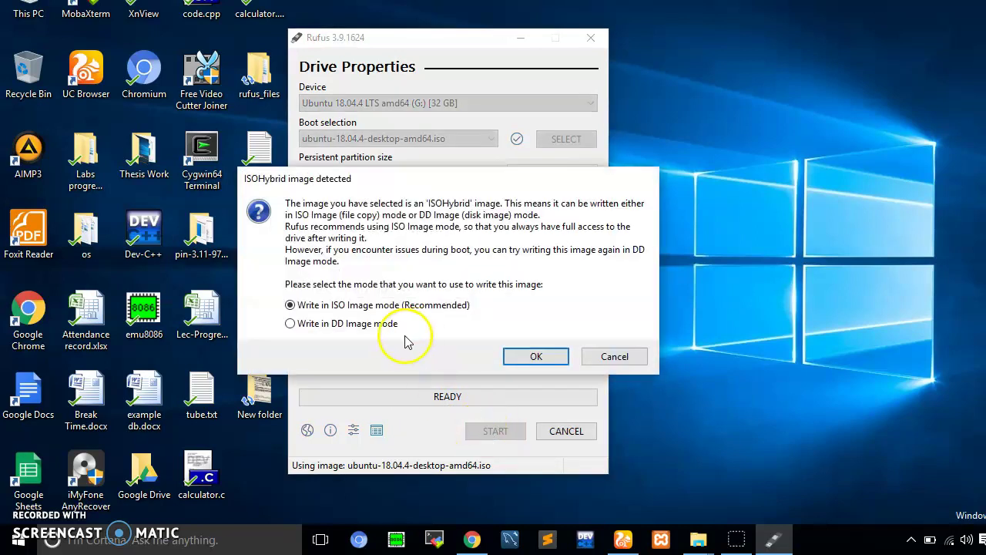
pyautogui.click(516, 359)
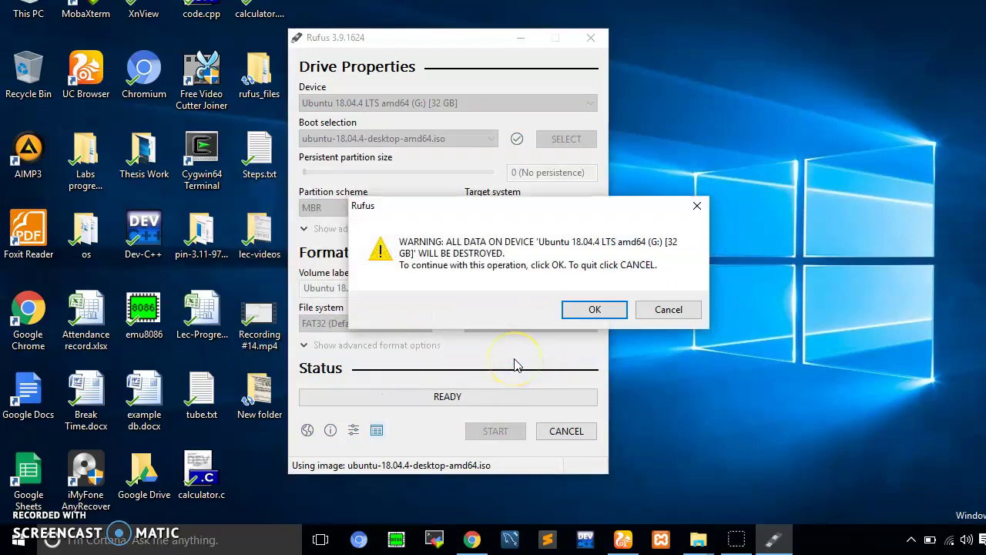
pyautogui.click(585, 310)
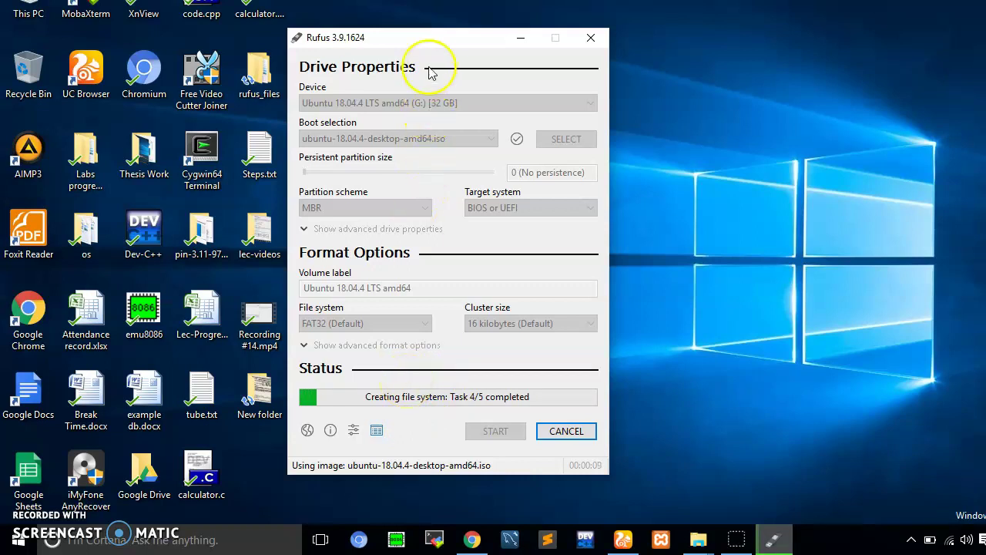
pyautogui.moveTo(431, 49); pyautogui.dragTo(440, 50)
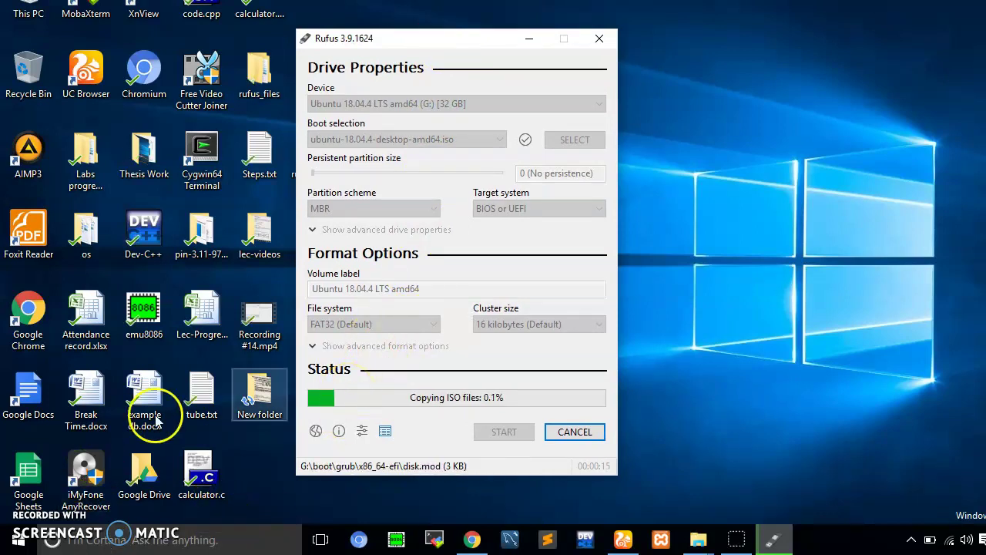
pyautogui.click(741, 541)
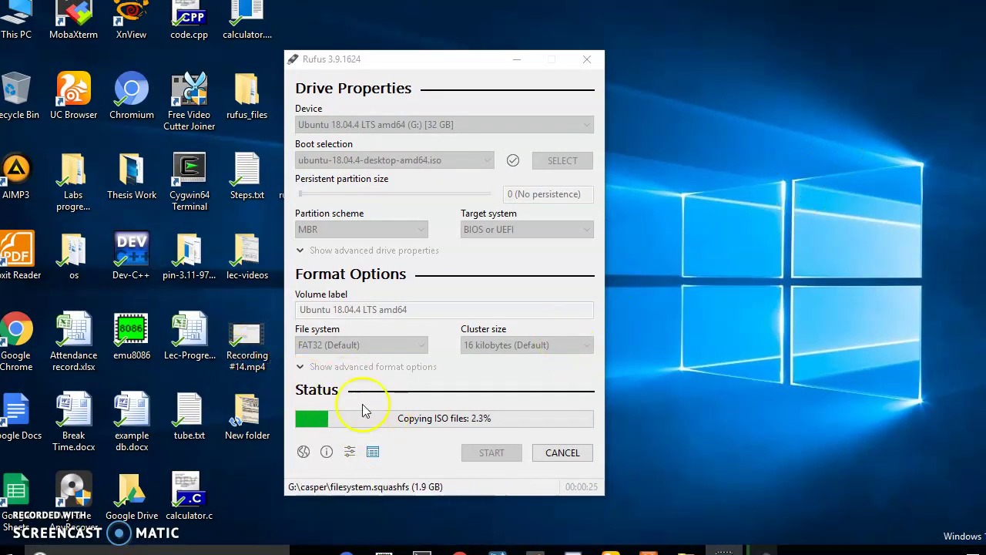
pyautogui.moveTo(454, 70); pyautogui.dragTo(501, 87)
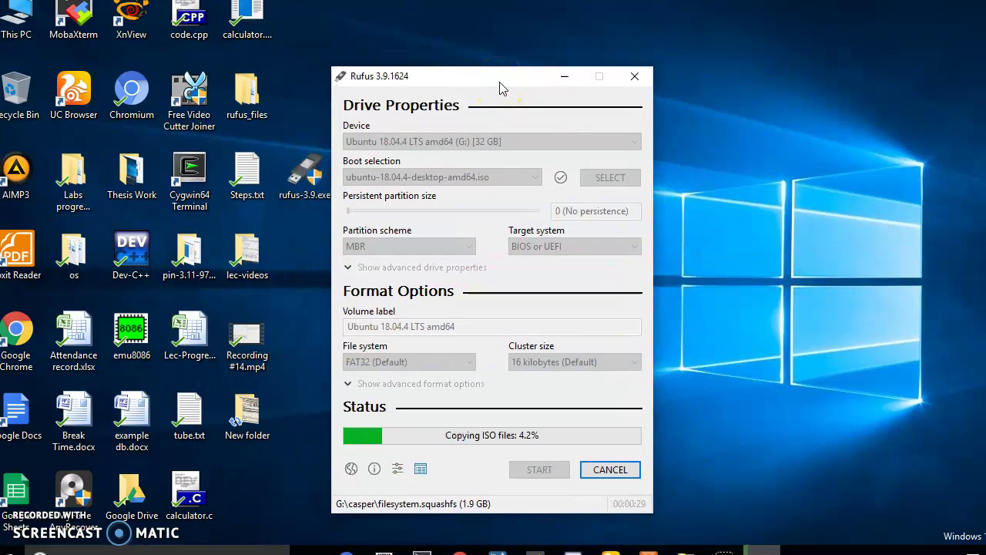
pyautogui.moveTo(485, 84); pyautogui.dragTo(425, 66)
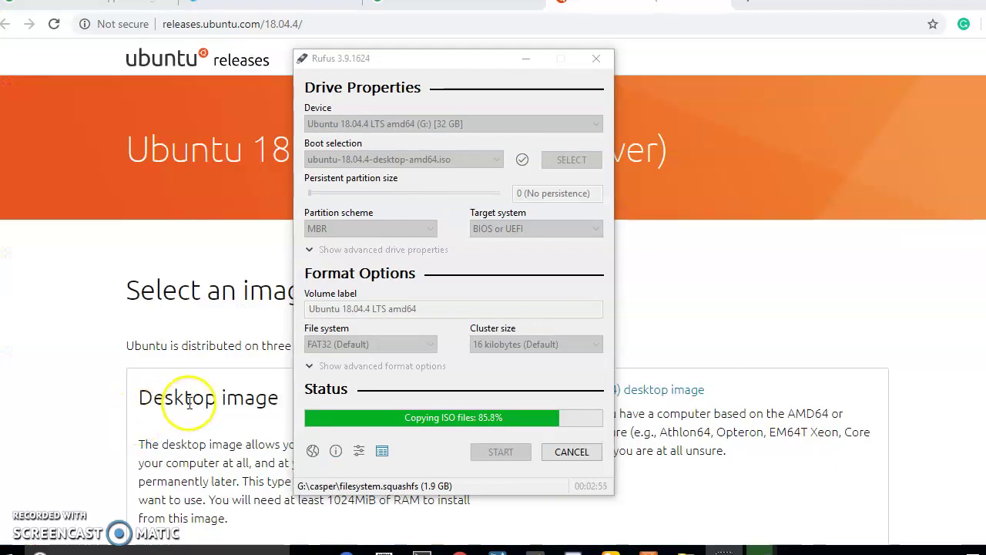
pyautogui.moveTo(369, 68); pyautogui.dragTo(394, 58)
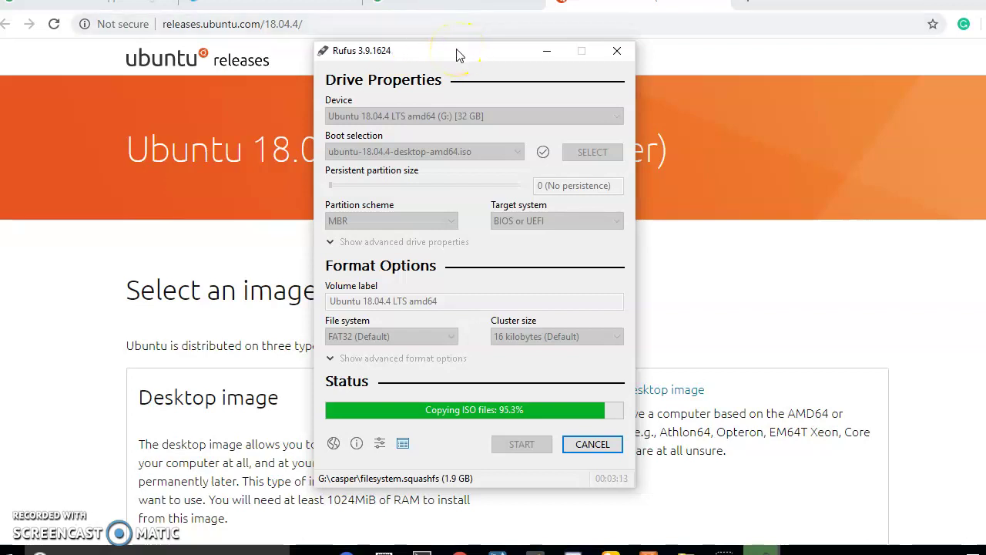
pyautogui.moveTo(457, 51)
pyautogui.mouseDown()
pyautogui.moveTo(460, 66)
pyautogui.moveTo(454, 51)
pyautogui.mouseUp()
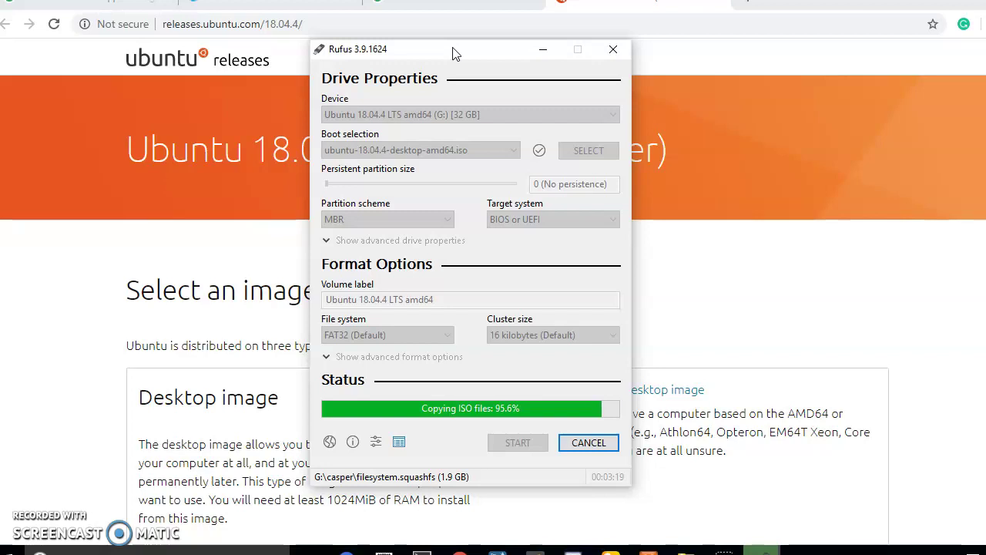
pyautogui.click(386, 81)
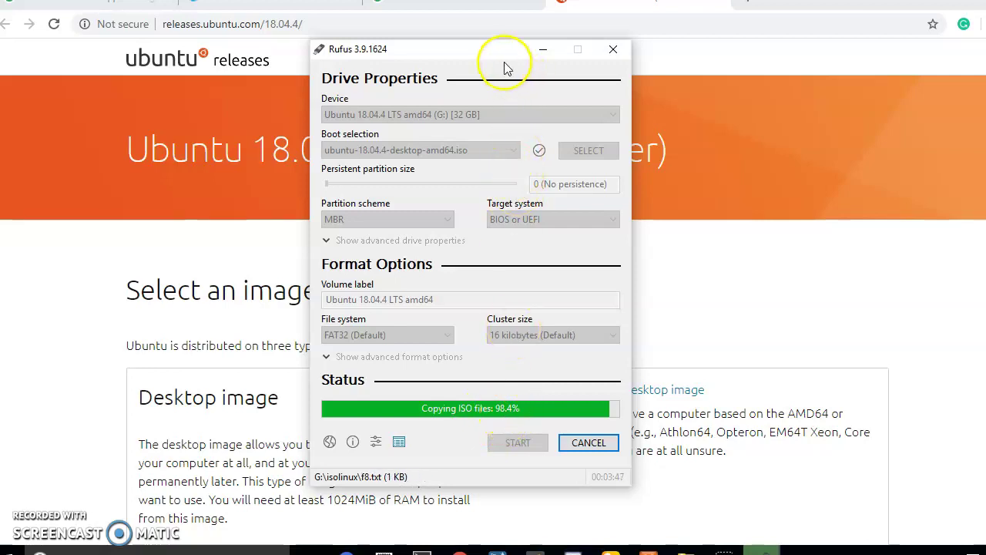
pyautogui.moveTo(494, 50); pyautogui.dragTo(478, 47)
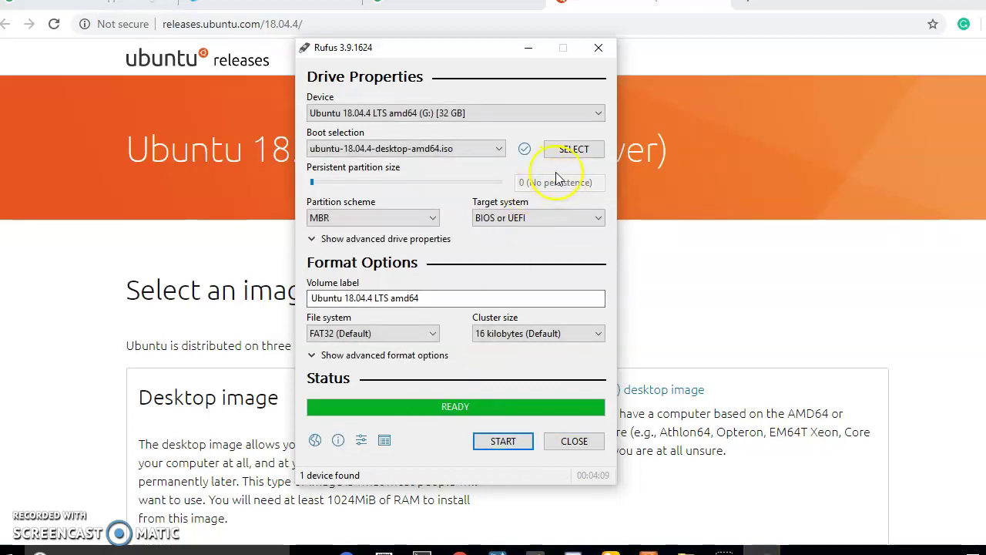
# - Minimize Rufus and the browser, open the UBUNTU 18_0 (G:) drive from This PC, and inspect the files written to it
pyautogui.click(534, 50)
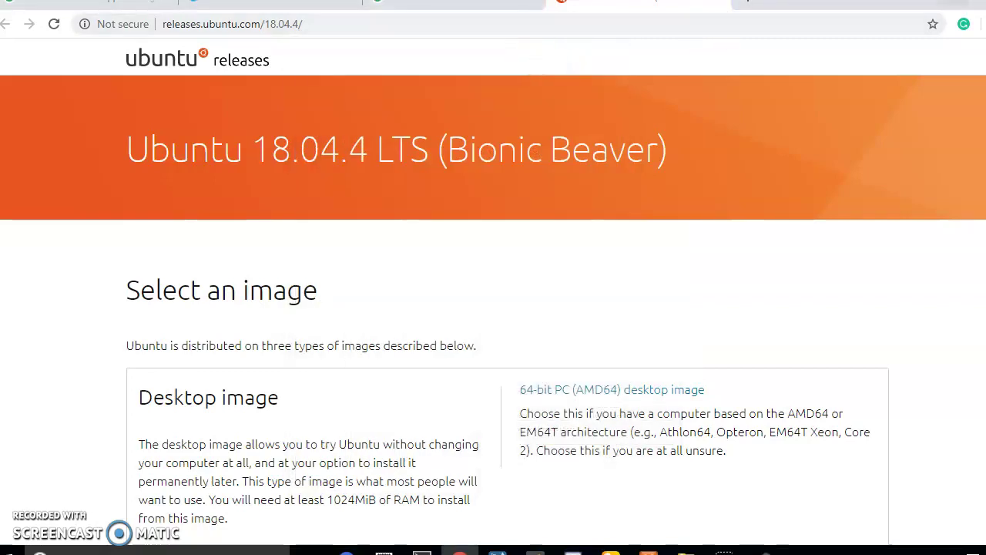
pyautogui.click(903, 3)
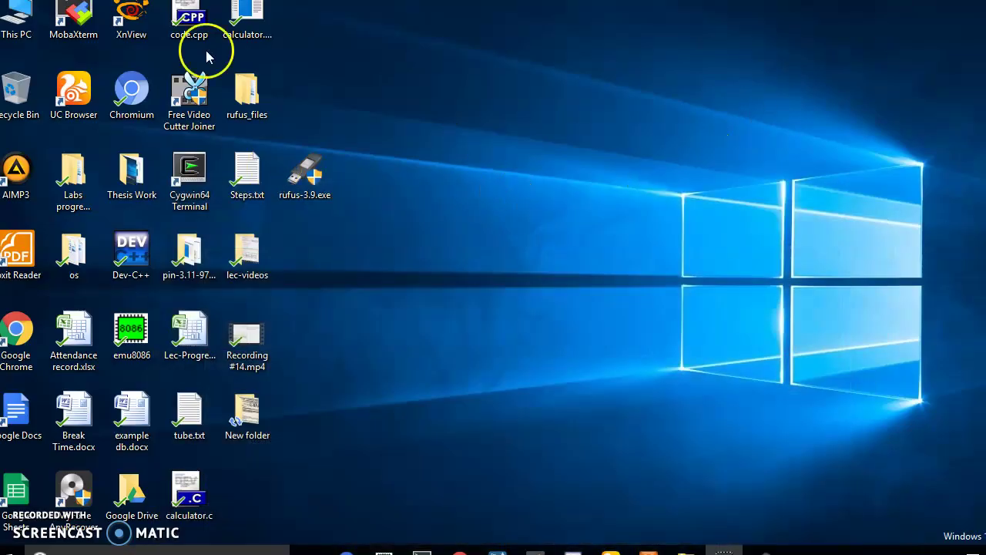
pyautogui.doubleClick(17, 15)
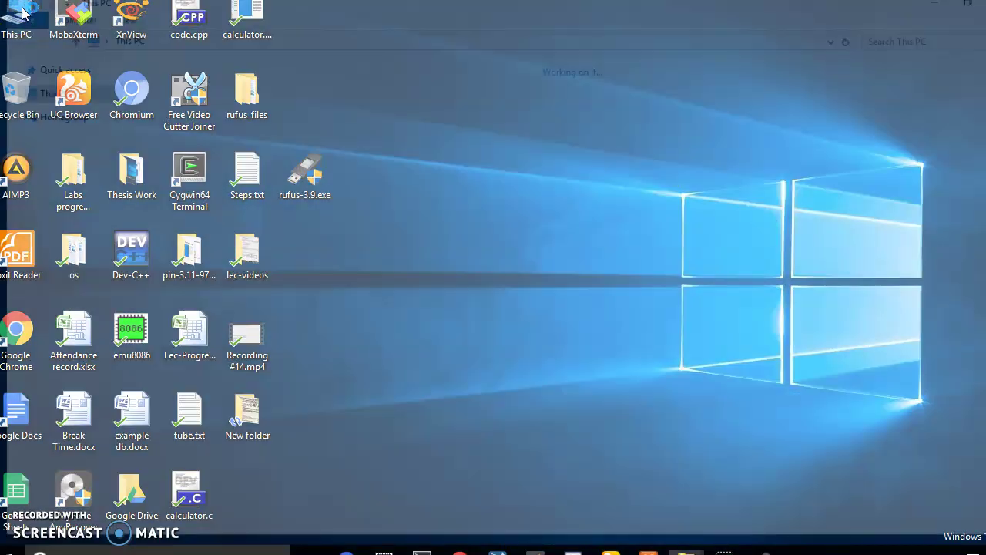
pyautogui.click(559, 196)
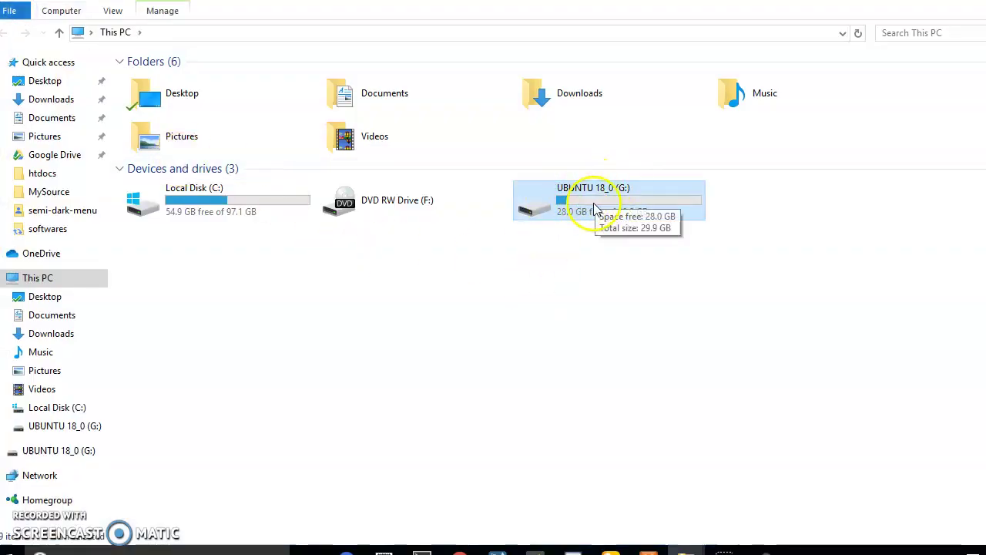
pyautogui.doubleClick(590, 216)
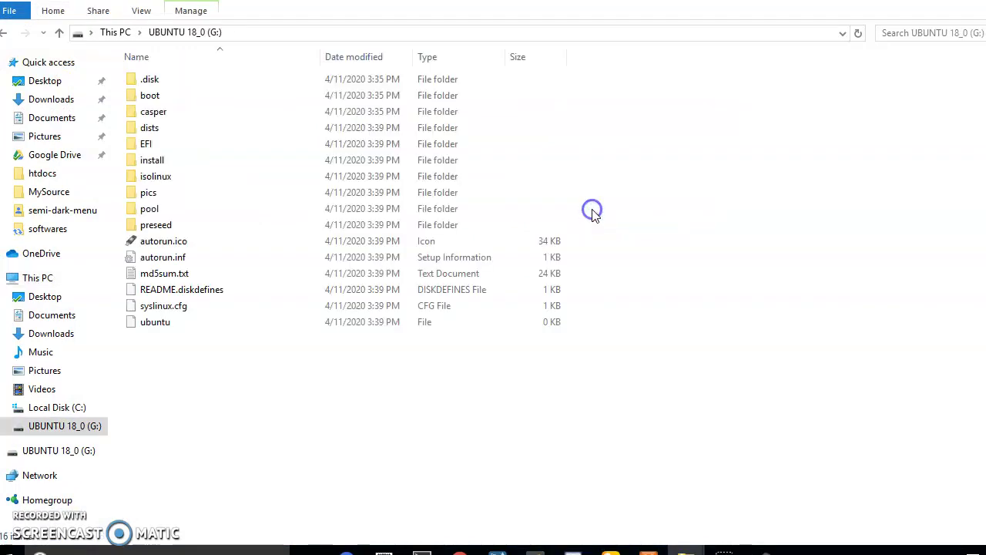
pyautogui.moveTo(213, 375); pyautogui.dragTo(180, 77)
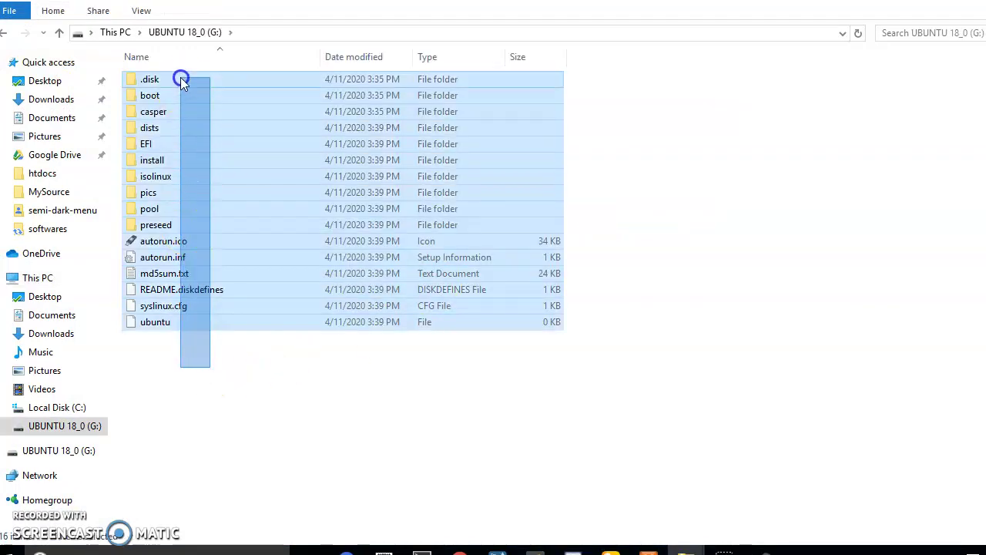
pyautogui.click(186, 411)
pyautogui.moveTo(178, 380); pyautogui.dragTo(155, 77)
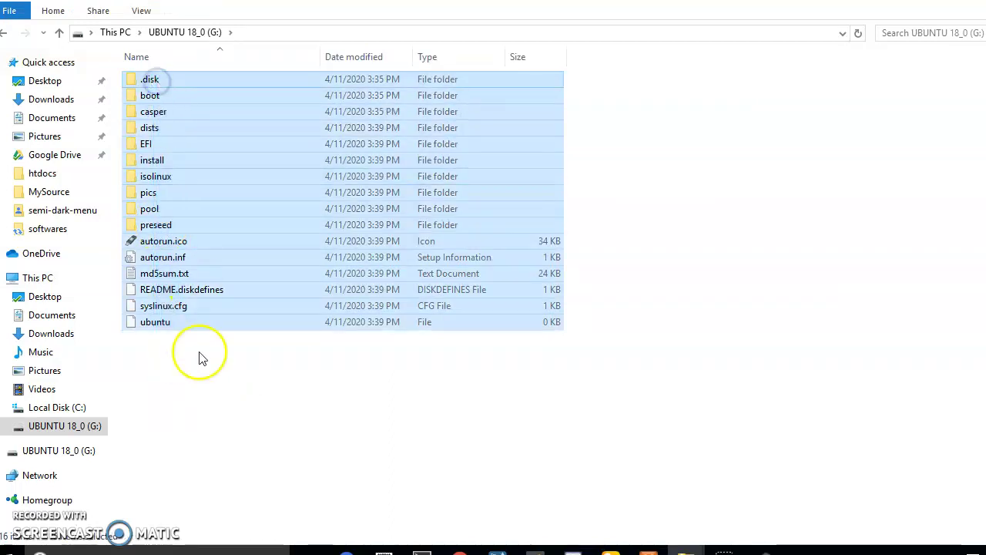
pyautogui.click(207, 400)
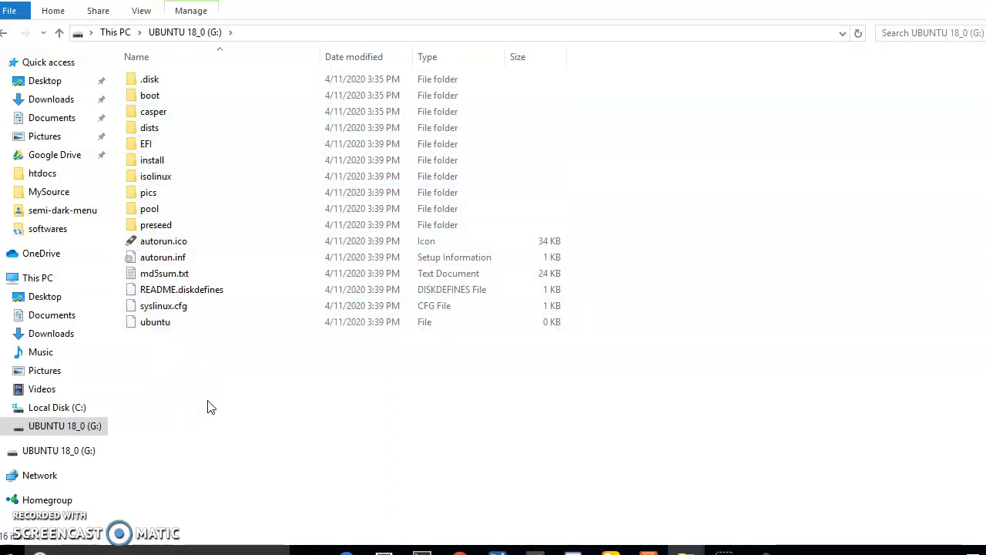